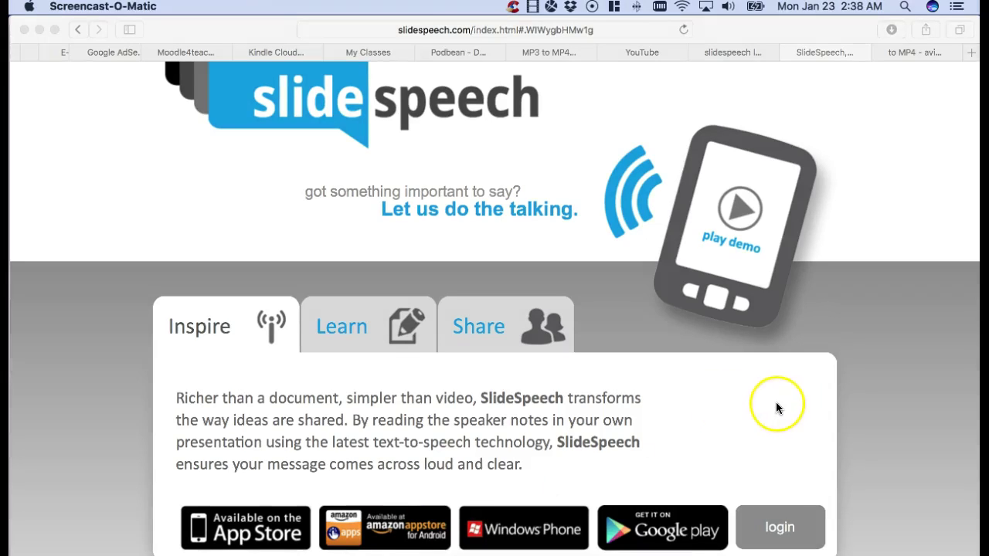
- Log in to SlideSpeech with the saved account e-mail and password and open the page for creating slides
click(766, 477)
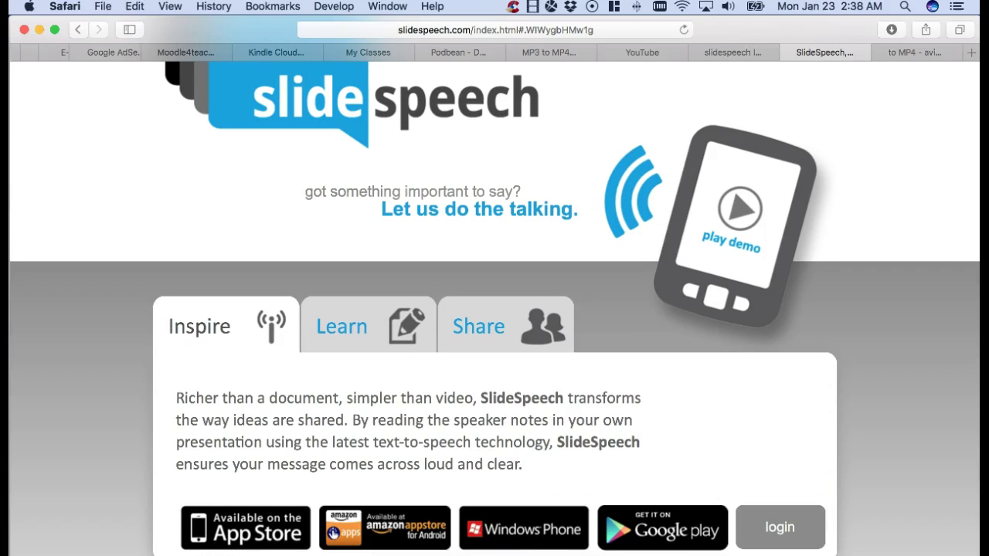
key(alt+p)
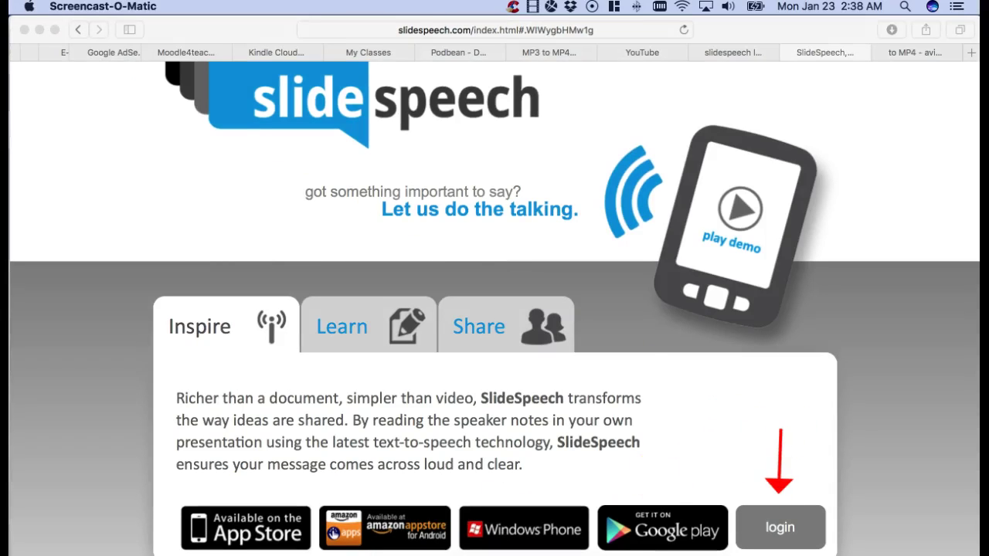
click(793, 528)
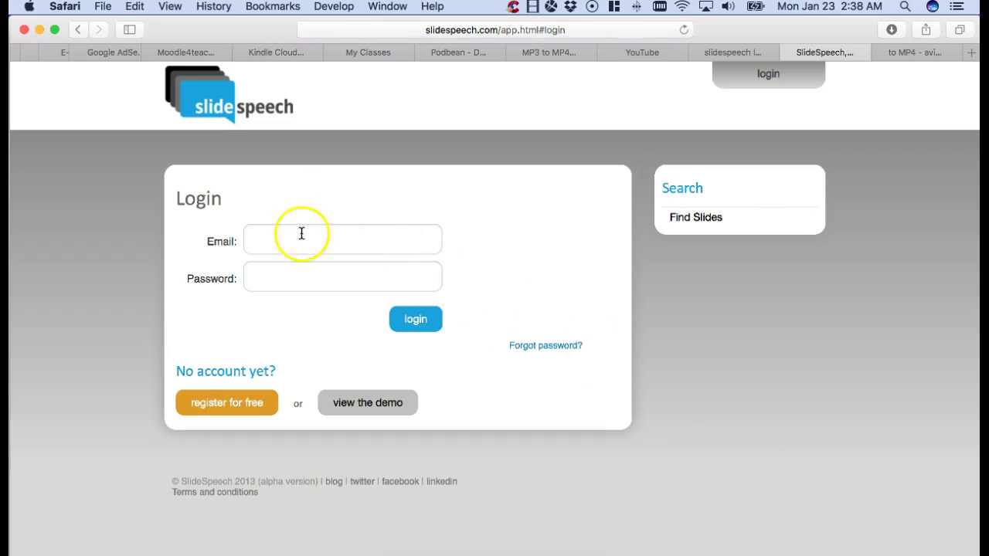
click(301, 233)
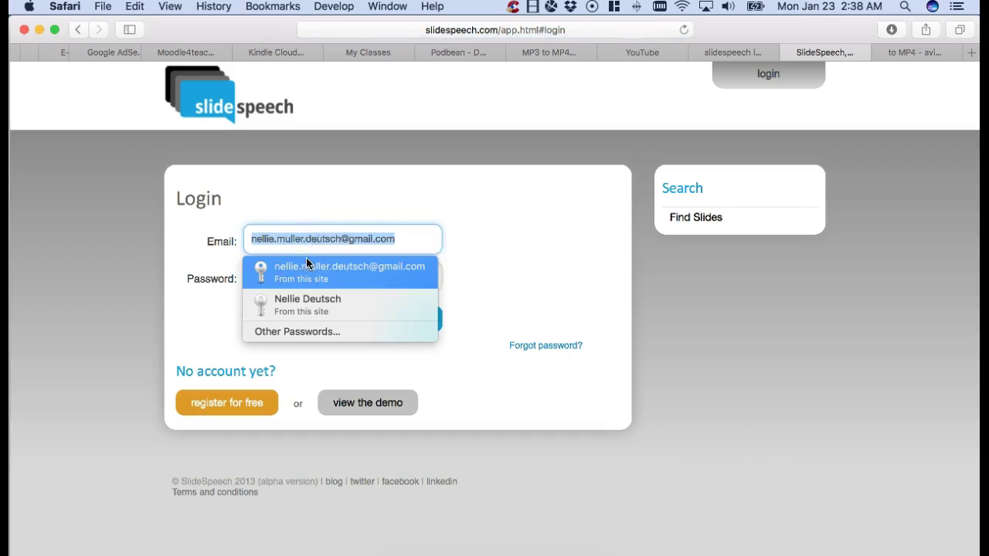
click(306, 266)
click(416, 317)
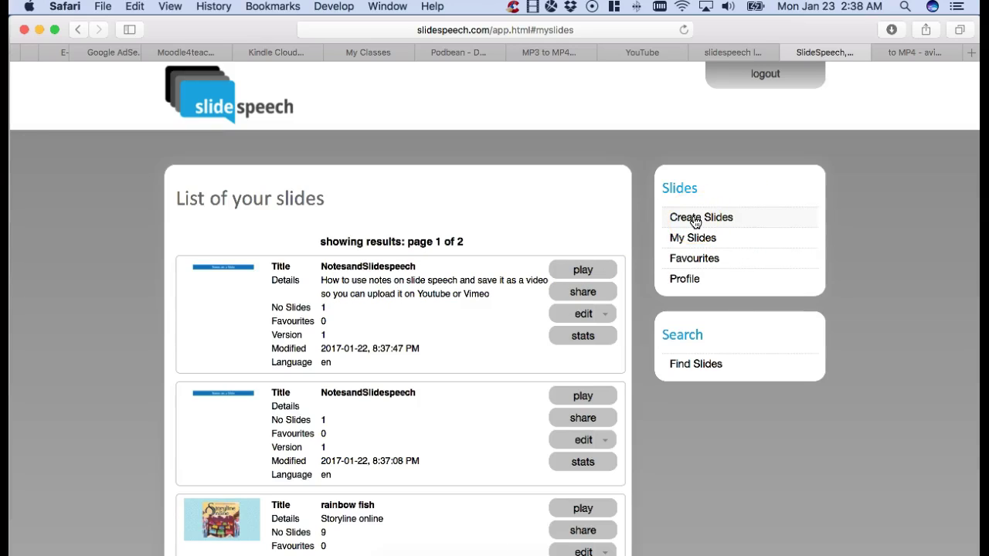
click(695, 222)
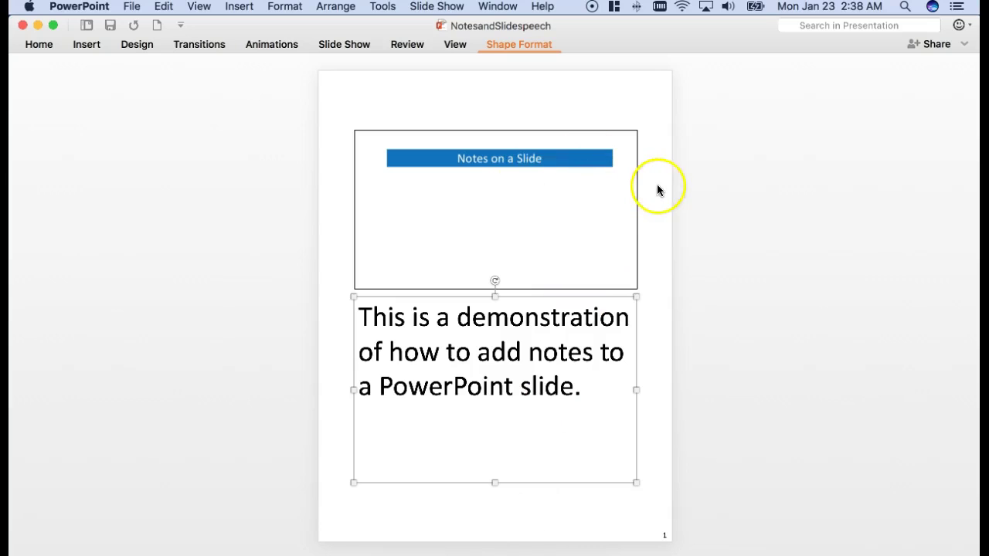
- Switch to the NotesandSlidespeech presentation in PowerPoint and display it in Normal view with the notes beneath the slide
click(654, 183)
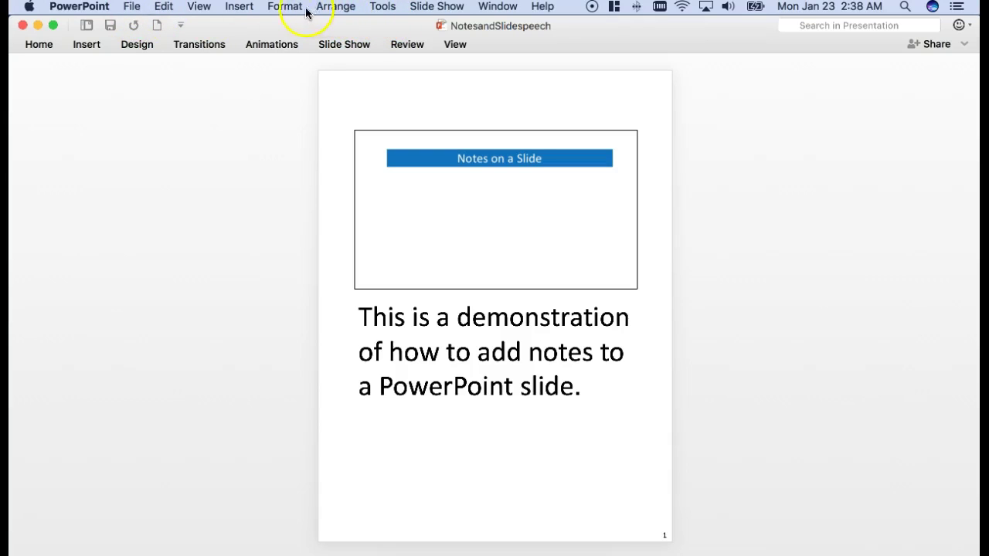
click(199, 9)
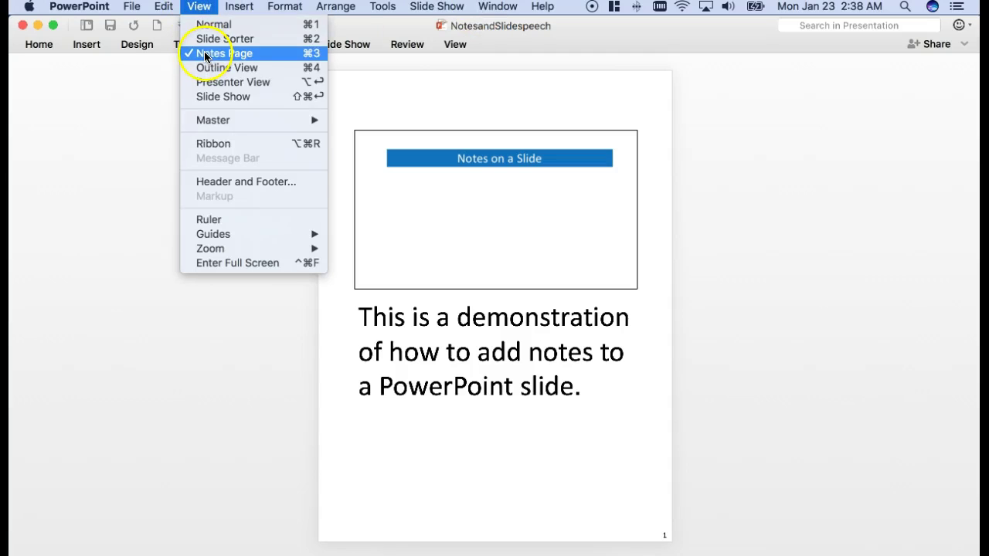
click(216, 25)
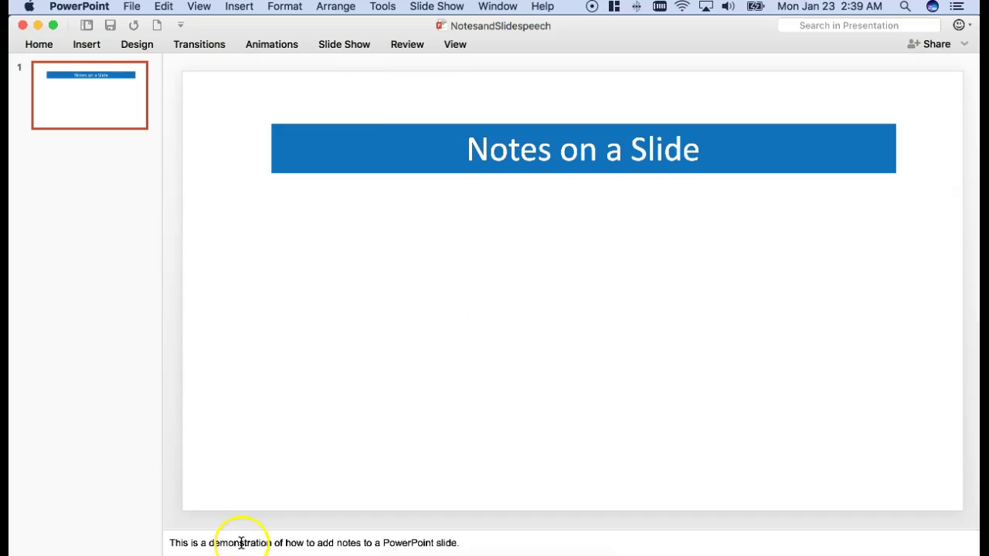
click(283, 466)
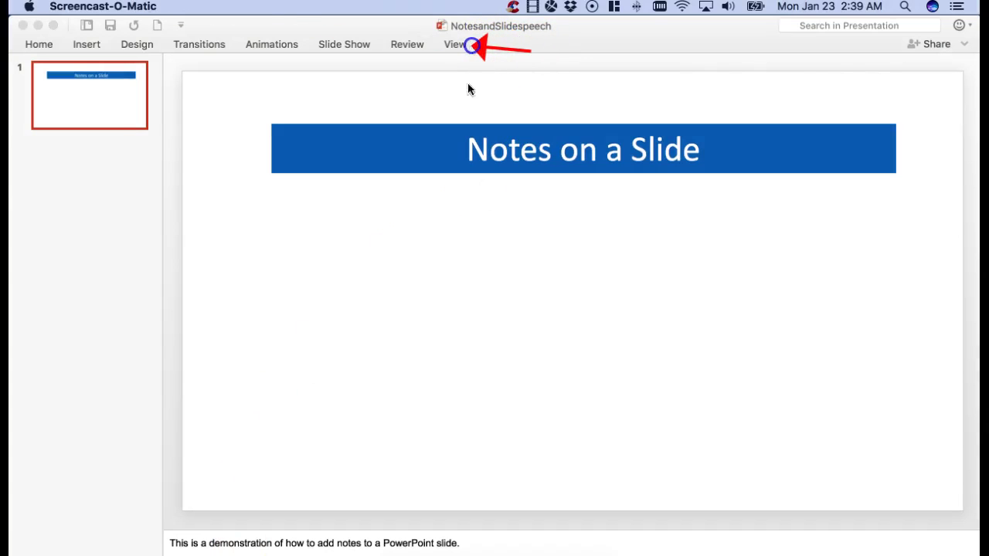
- Expand the View ribbon to show the presentation view and notes options
click(454, 44)
click(455, 44)
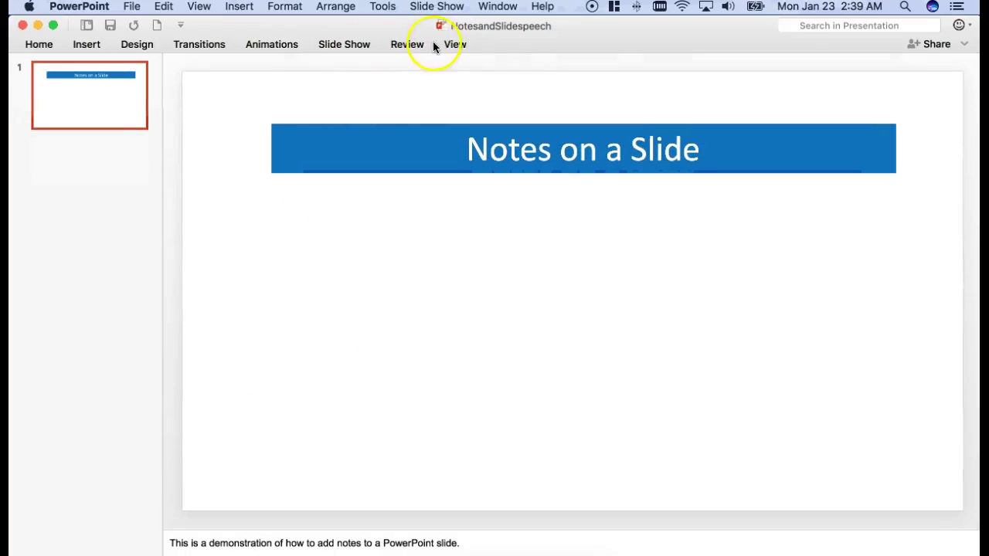
click(455, 44)
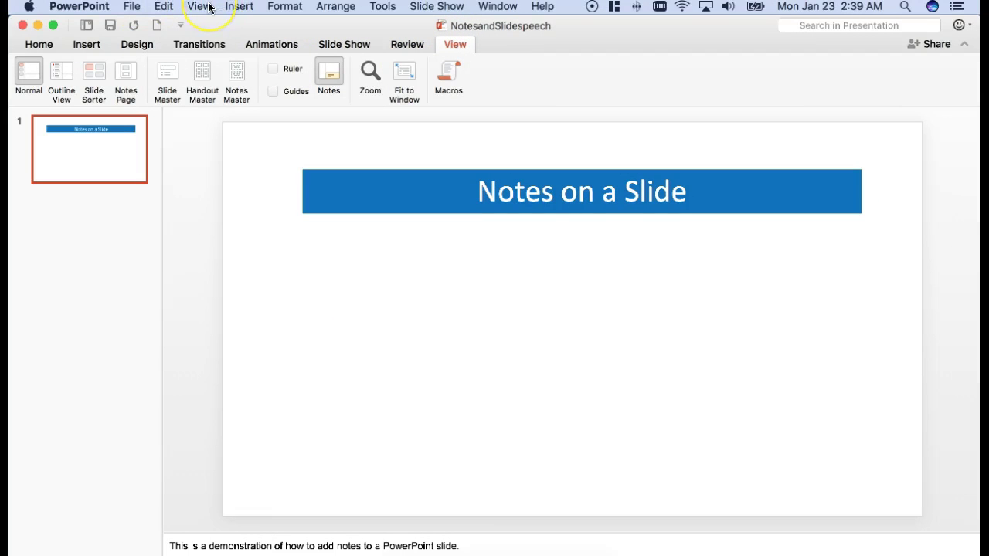
click(58, 71)
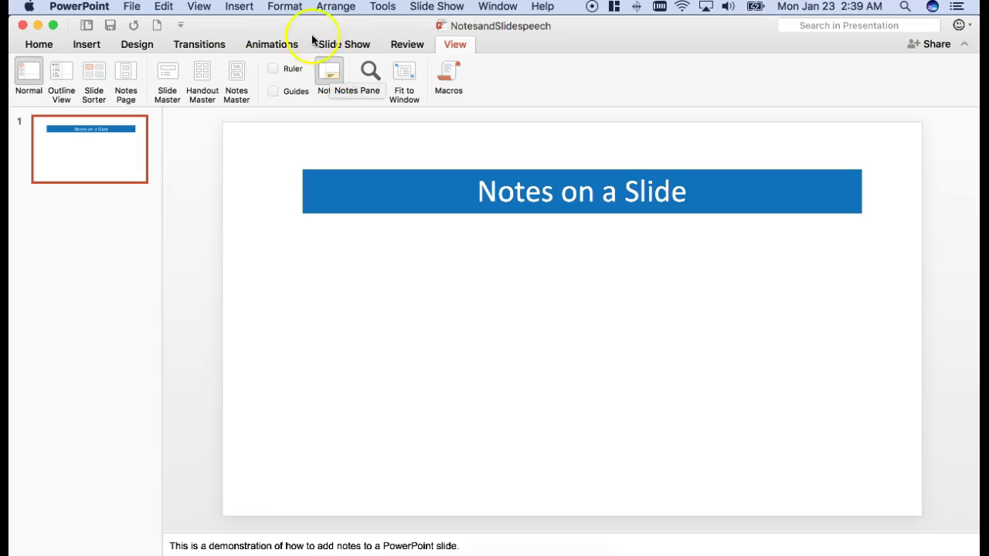
- Change the presentation to Notes Page view and select the entire speaker note below the slide
click(194, 7)
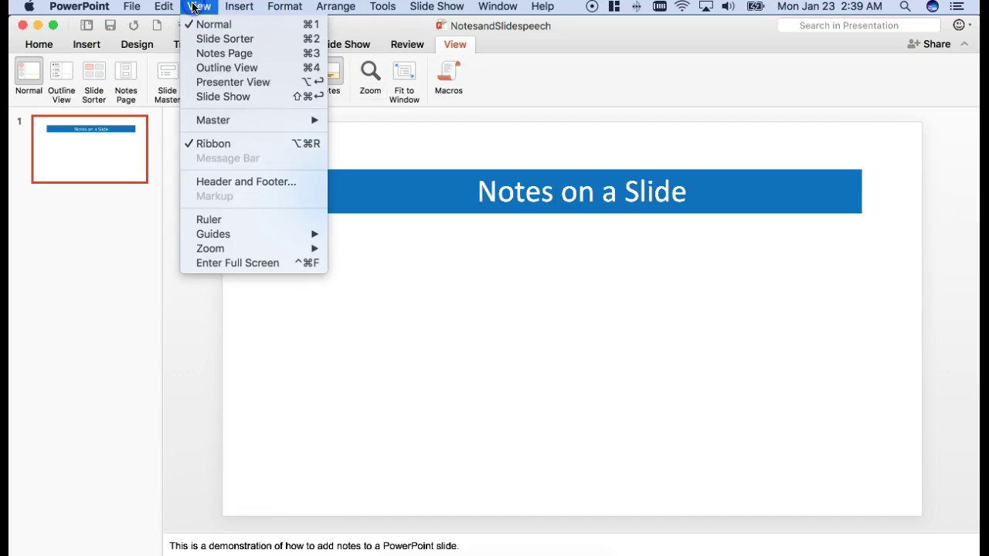
click(219, 53)
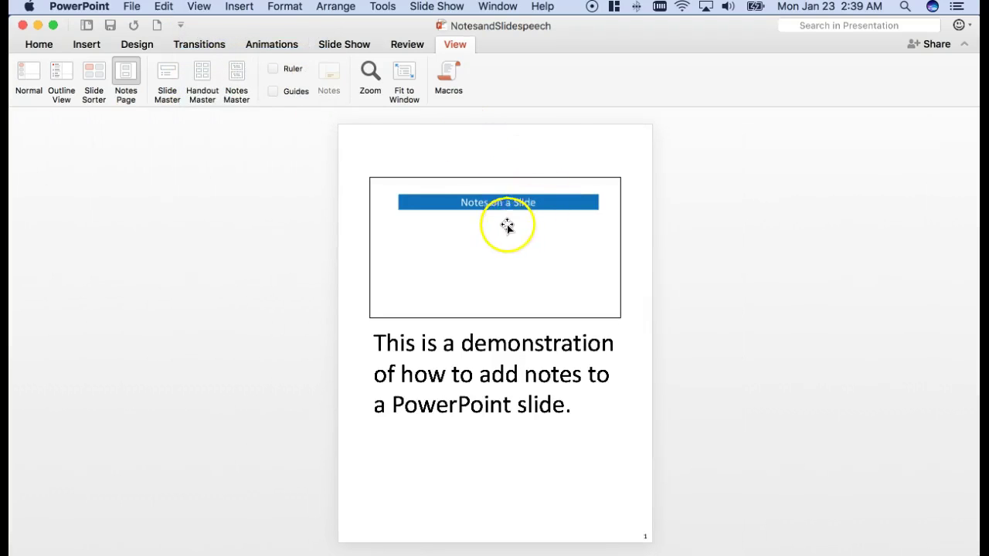
click(401, 341)
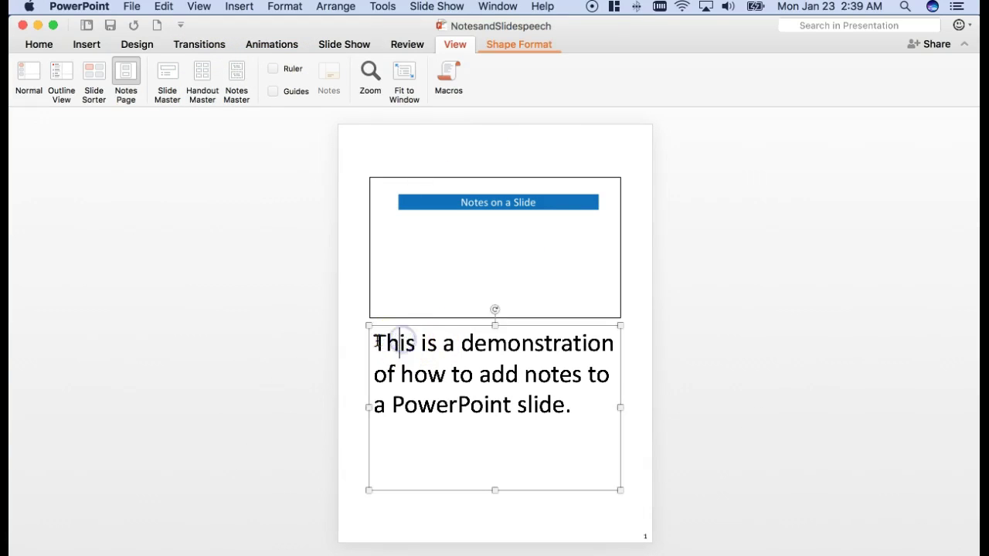
drag(374, 339, 585, 407)
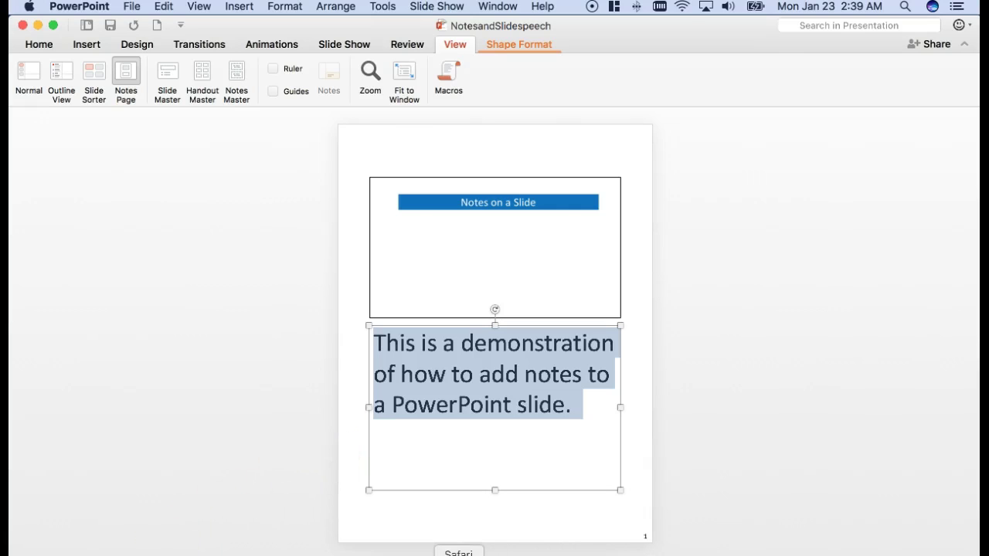
- Return to SlideSpeech's presentation creation page in Safari and inspect the file chooser, cancelling without choosing a file
click(458, 555)
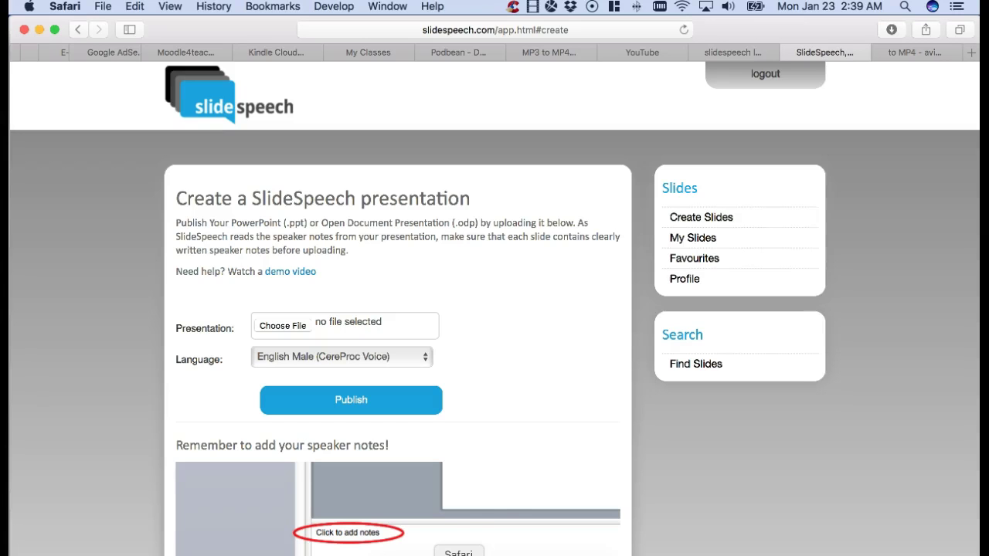
click(289, 328)
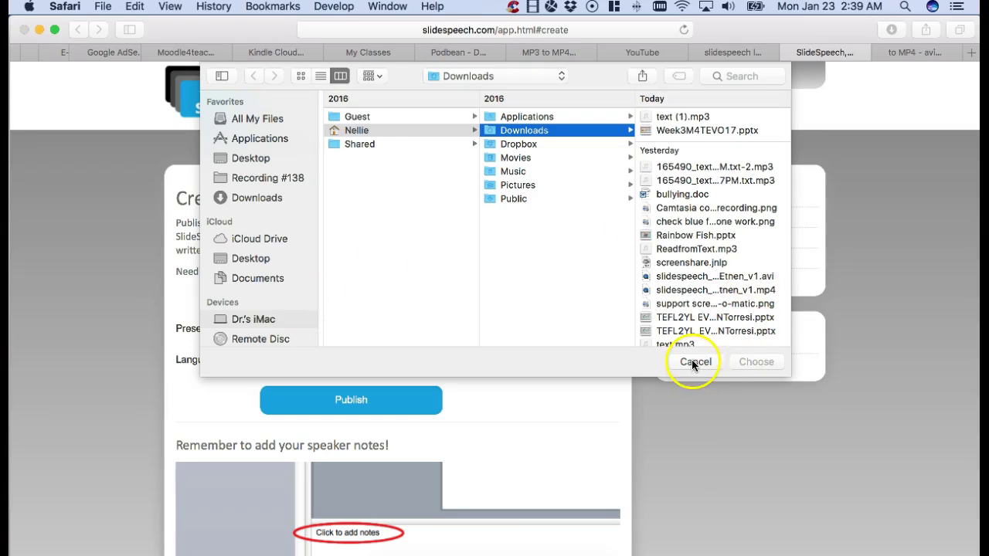
click(693, 362)
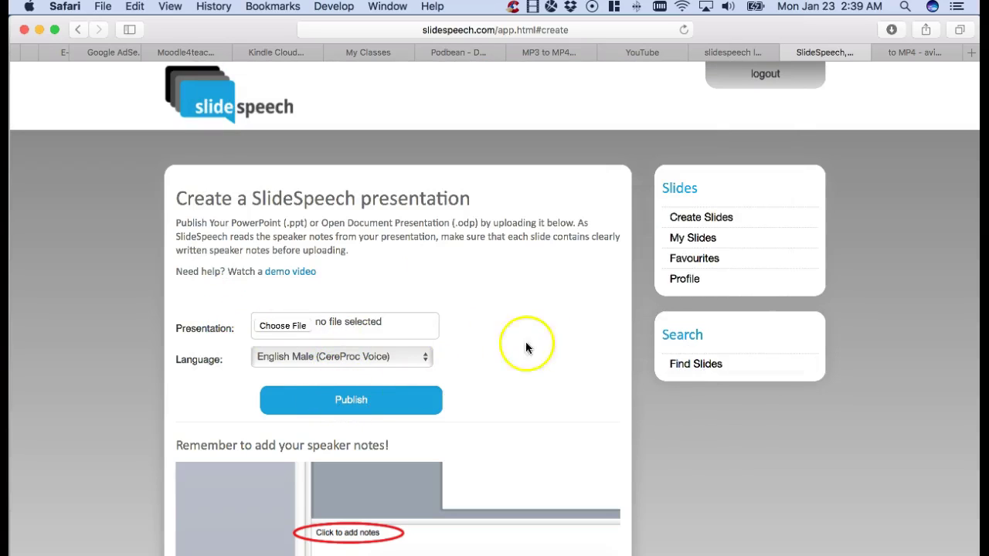
- Go to the list of your slides and open the sharing options for the first NotesandSlidespeech presentation
click(694, 237)
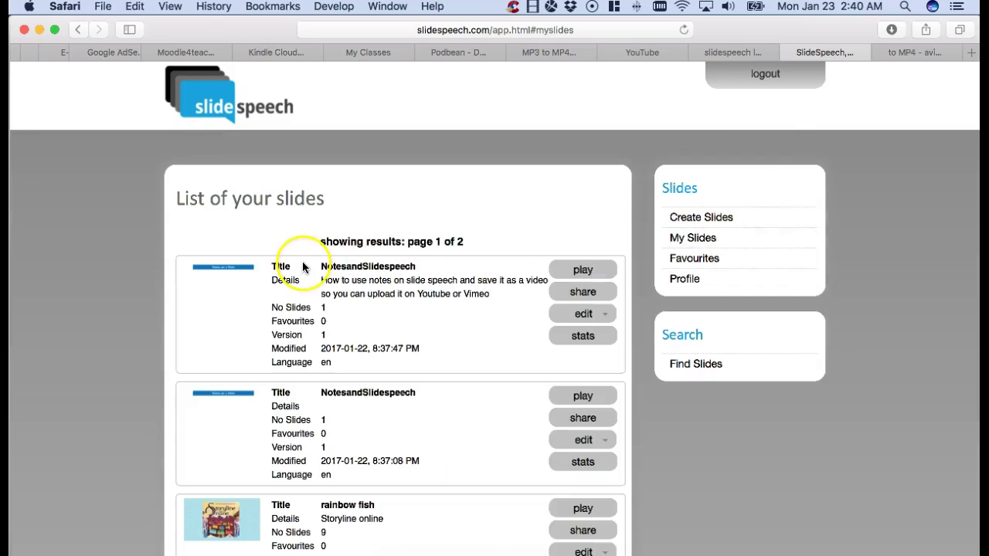
scroll(534, 329, down, 1)
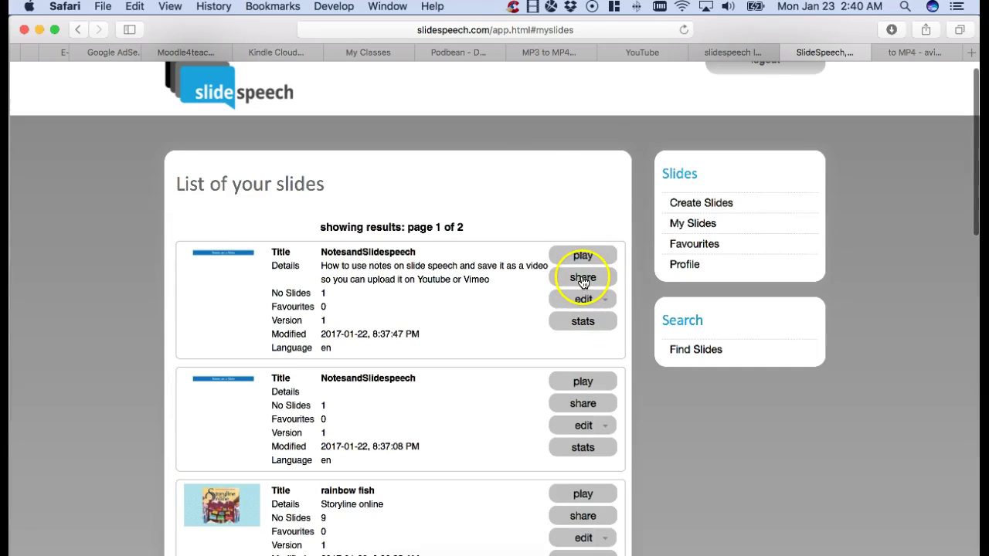
key(alt+p)
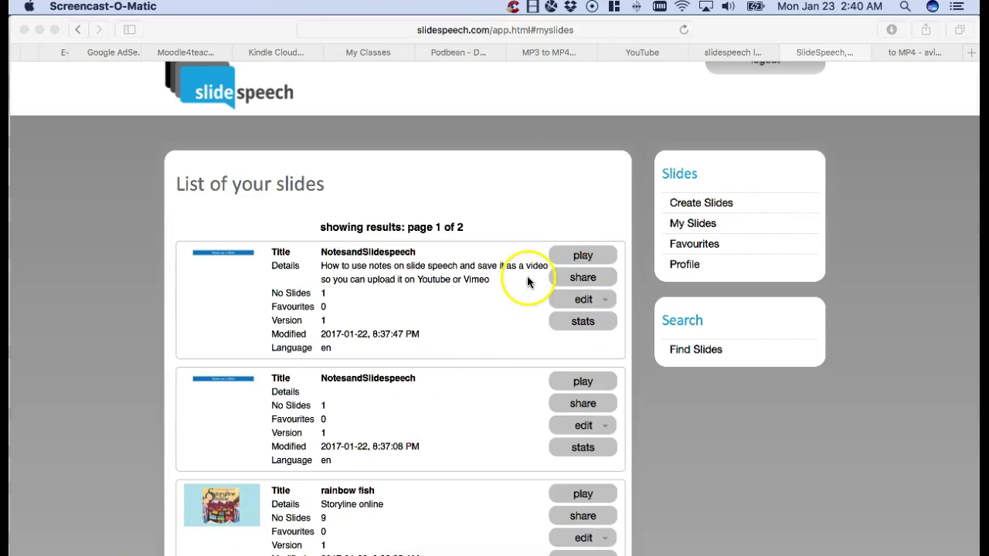
drag(494, 276, 534, 276)
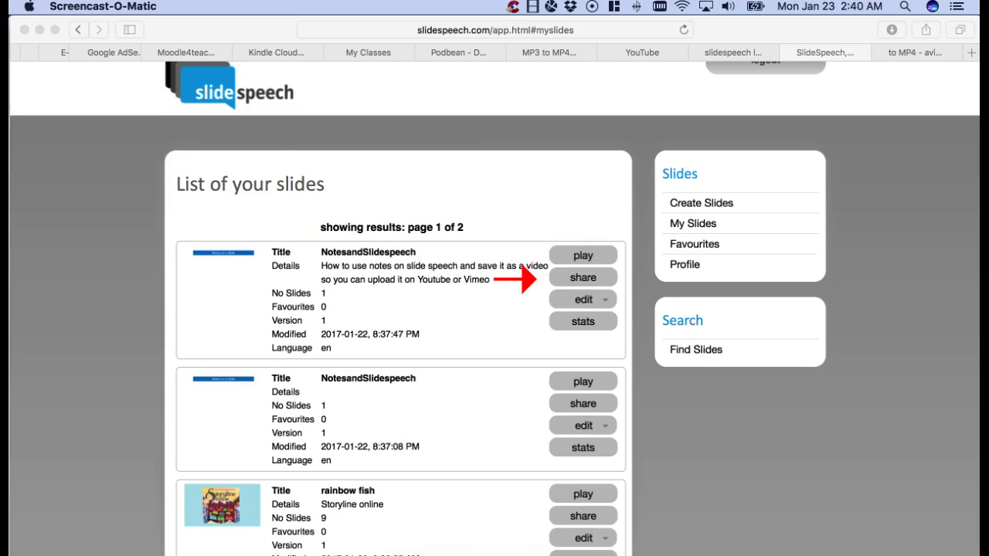
click(583, 276)
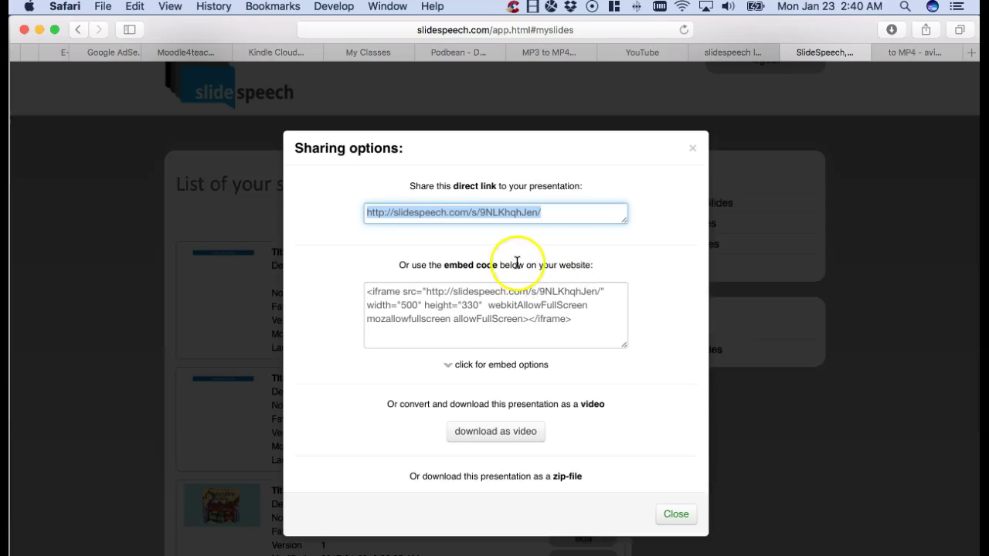
- Request the presentation's conversion and download as a video, and highlight the text about the conversion process in the notice
key(alt+shift+d)
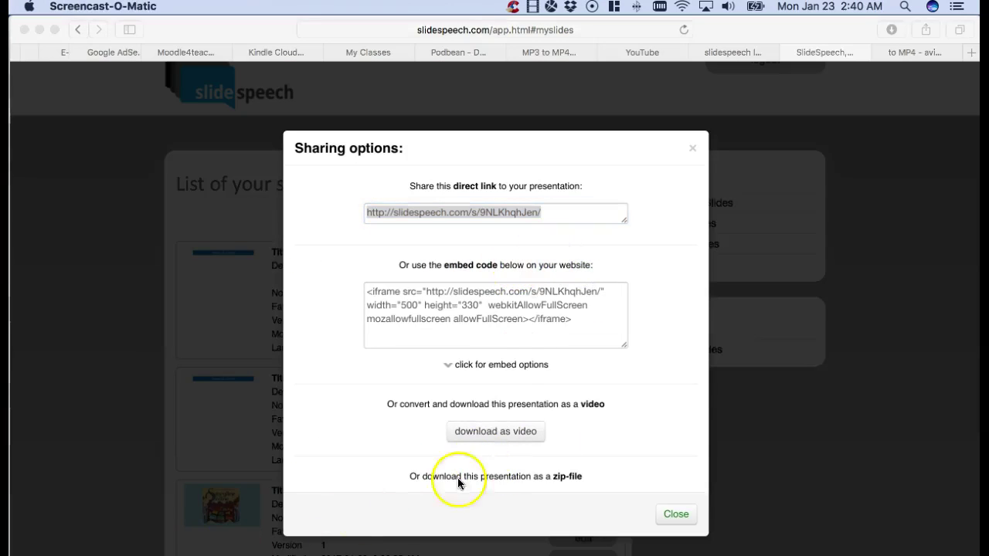
drag(613, 436, 569, 434)
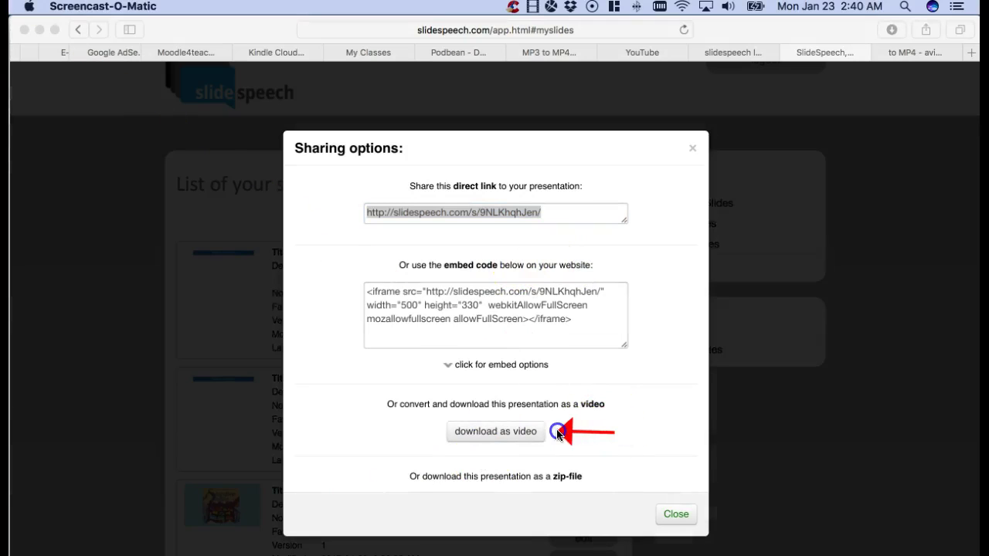
click(509, 434)
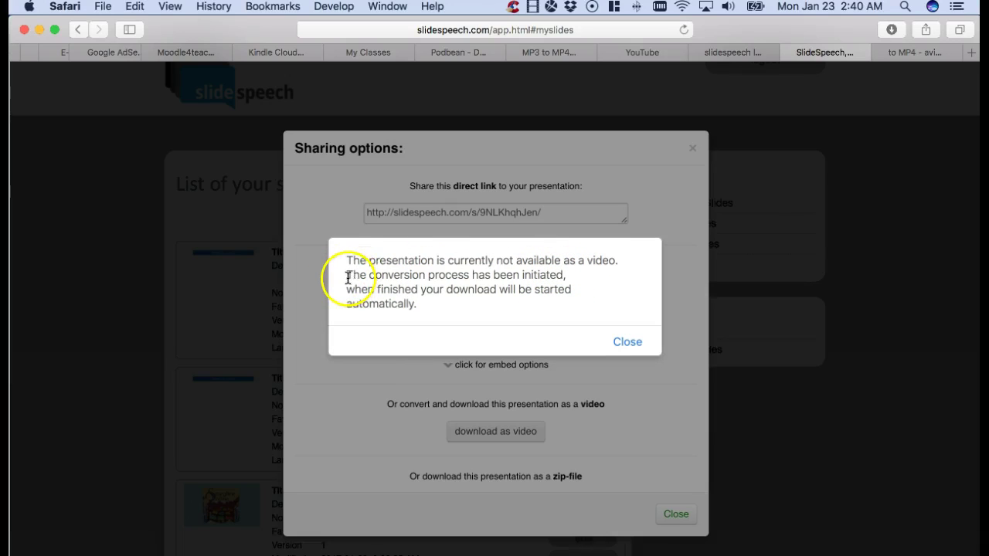
drag(346, 277, 478, 301)
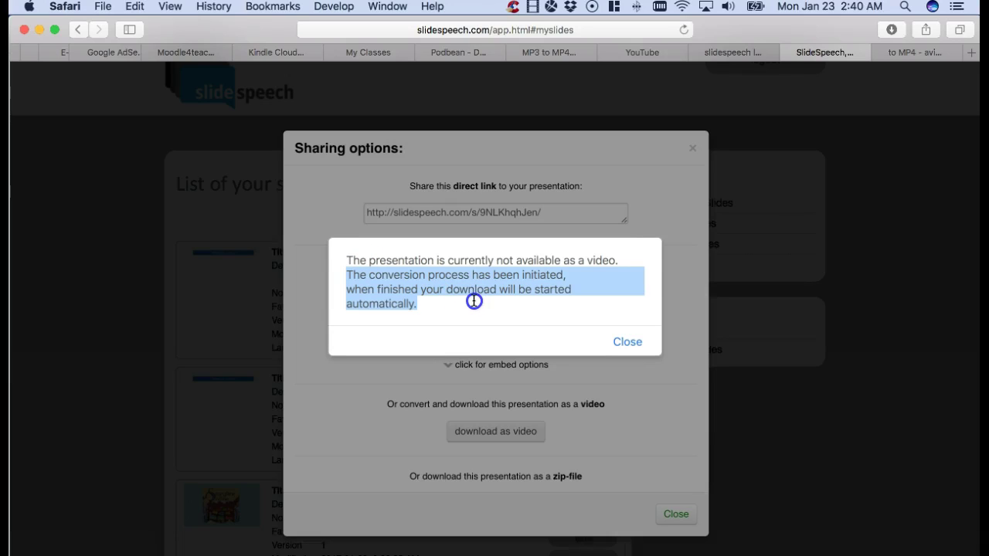
drag(474, 302, 469, 347)
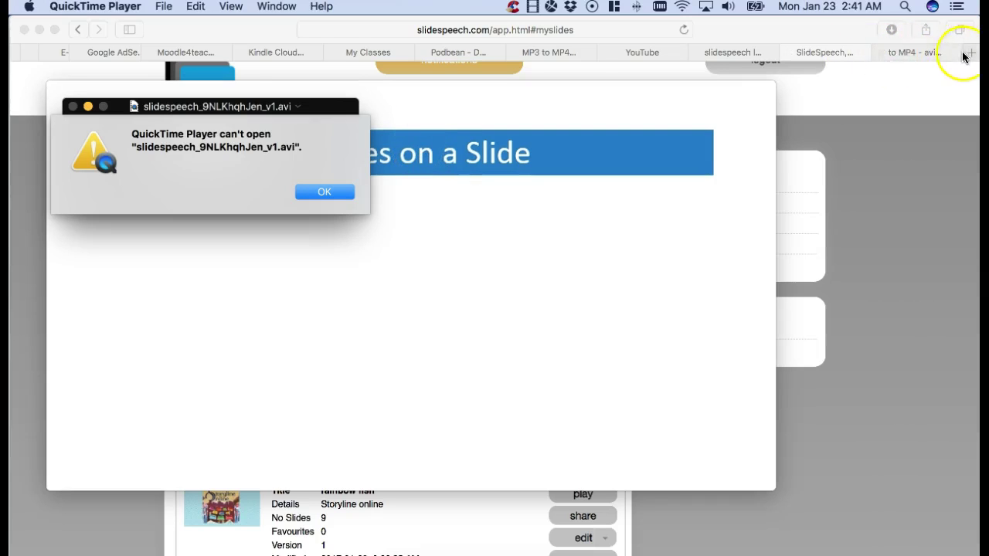
- Go to YouTube's upload page and browse the Downloads folder for the SlideSpeech AVI video file
click(658, 53)
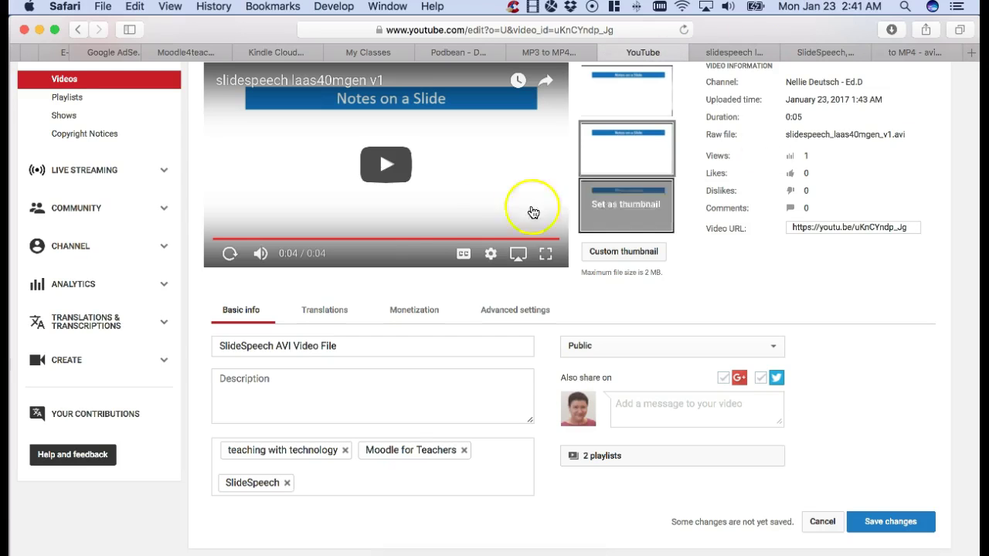
scroll(353, 216, up, 3)
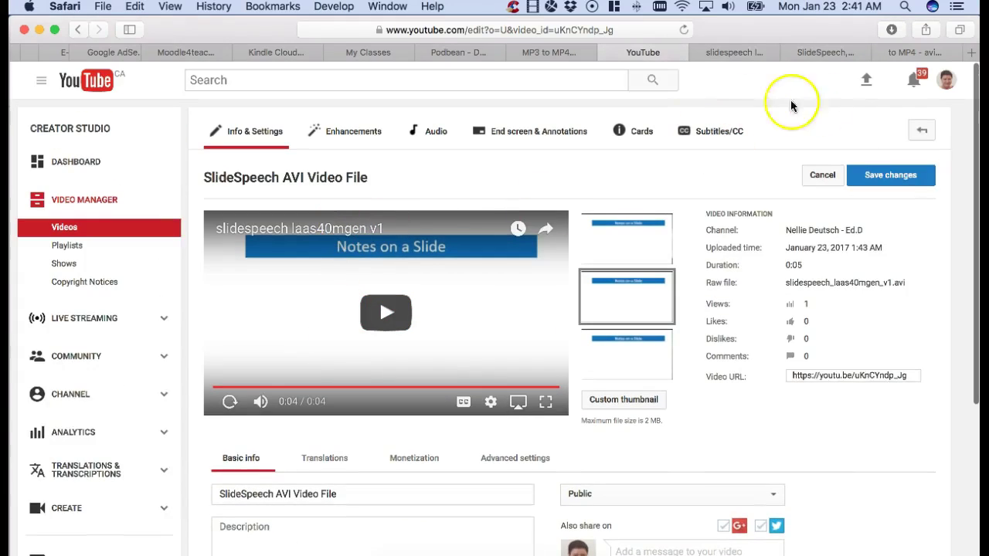
click(865, 85)
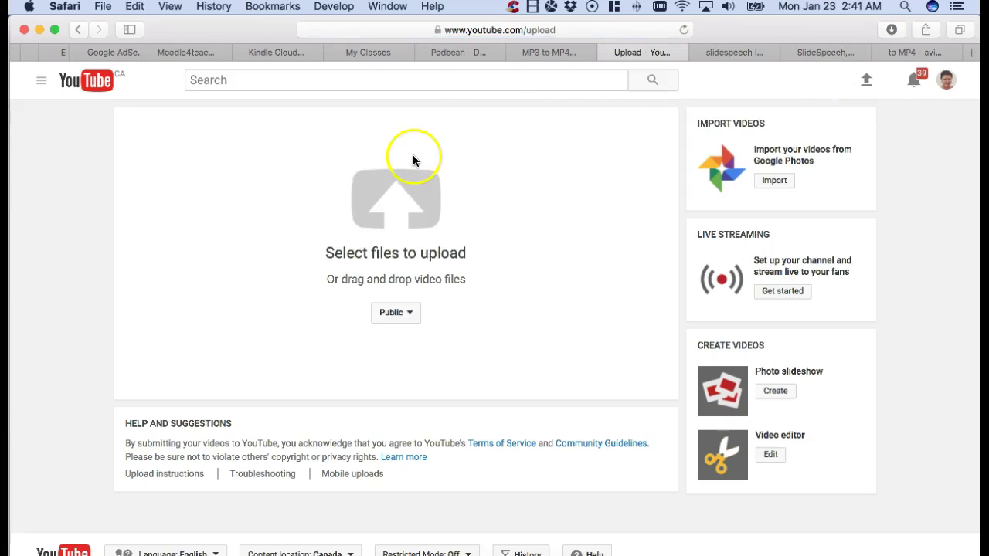
click(400, 200)
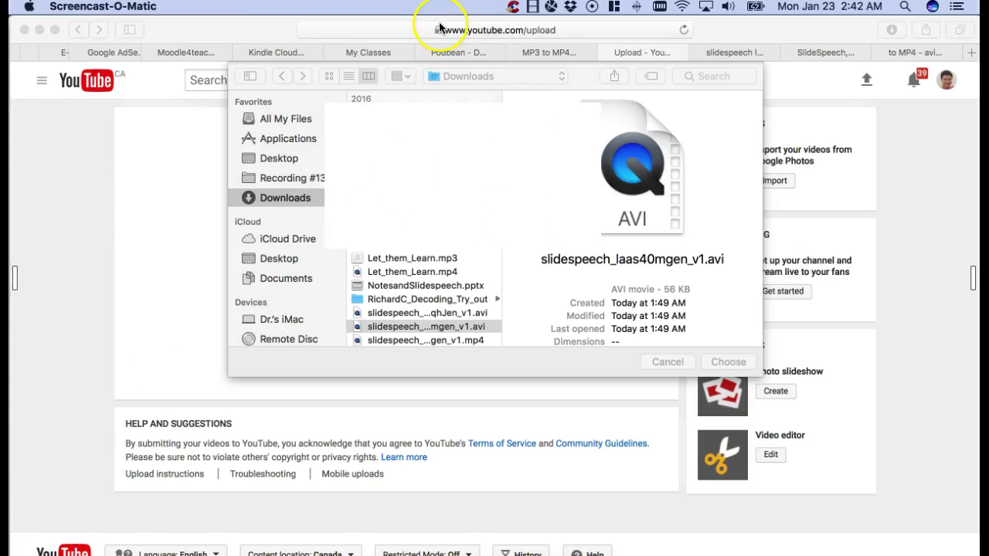
click(462, 333)
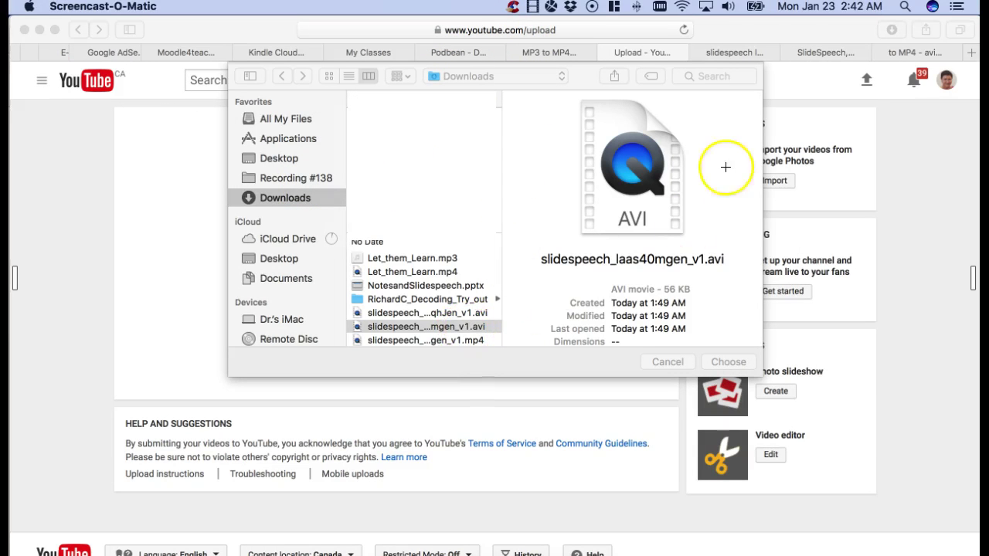